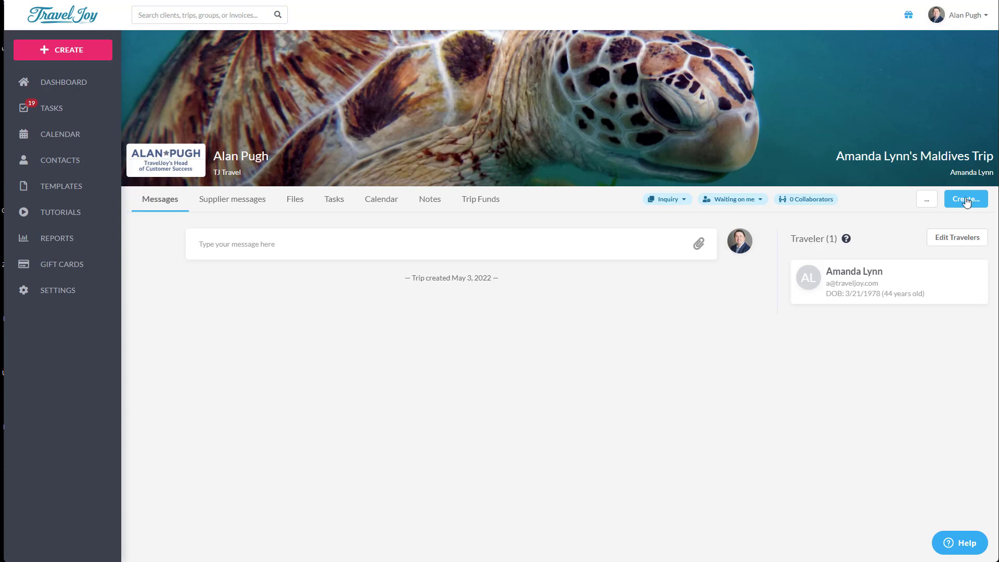
Create a trip proposal titled "Maldives Honeymoon" with an intro presenting the Maldives as luxury, romance and tropical bliss for diving enthusiasts and sun-seekers
{"action": "left_click", "coordinate": [966, 199]}
{"action": "left_click", "coordinate": [957, 282]}
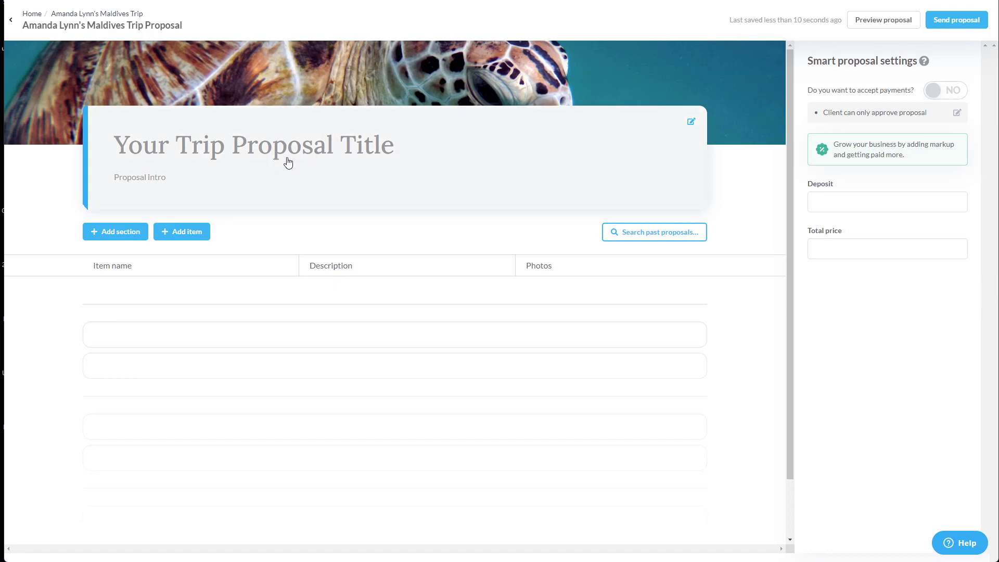
{"action": "left_click", "coordinate": [287, 162]}
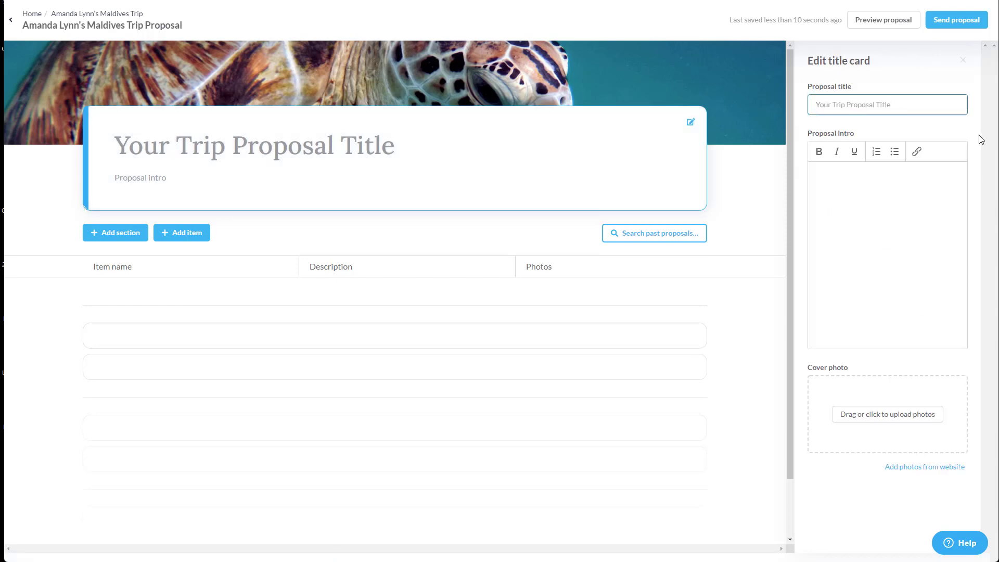
{"action": "left_click", "coordinate": [885, 104]}
{"action": "type", "text": "Maldives Honeymoon"}
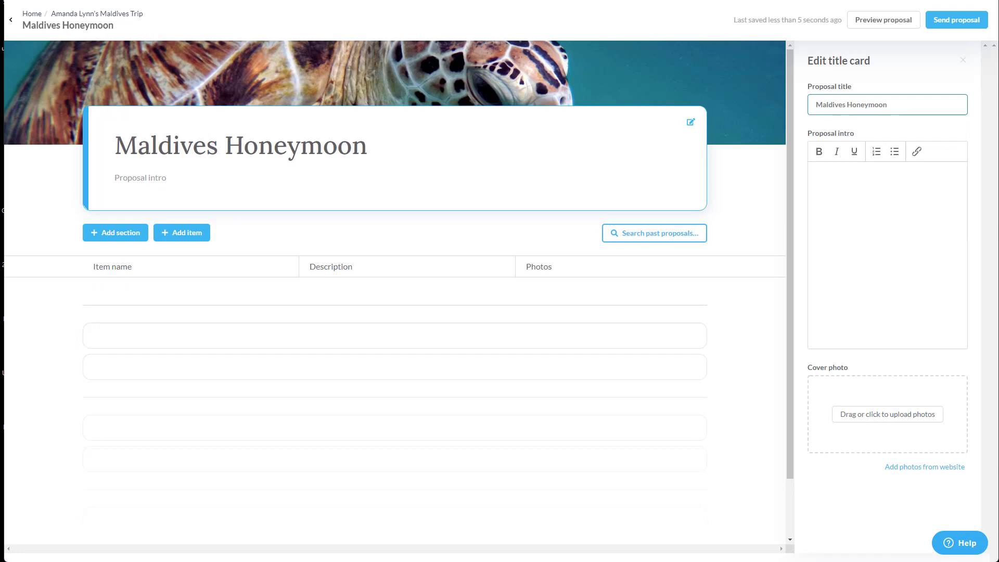
{"action": "left_click", "coordinate": [811, 226]}
{"action": "type", "text": "The Maldives is a by-word for luxury, romance and tropical bliss. A beautiful string of low-lying coral islands in the Indian Ocean, they're also a paradise for diving enthusiasts and sun-seekers alike."}
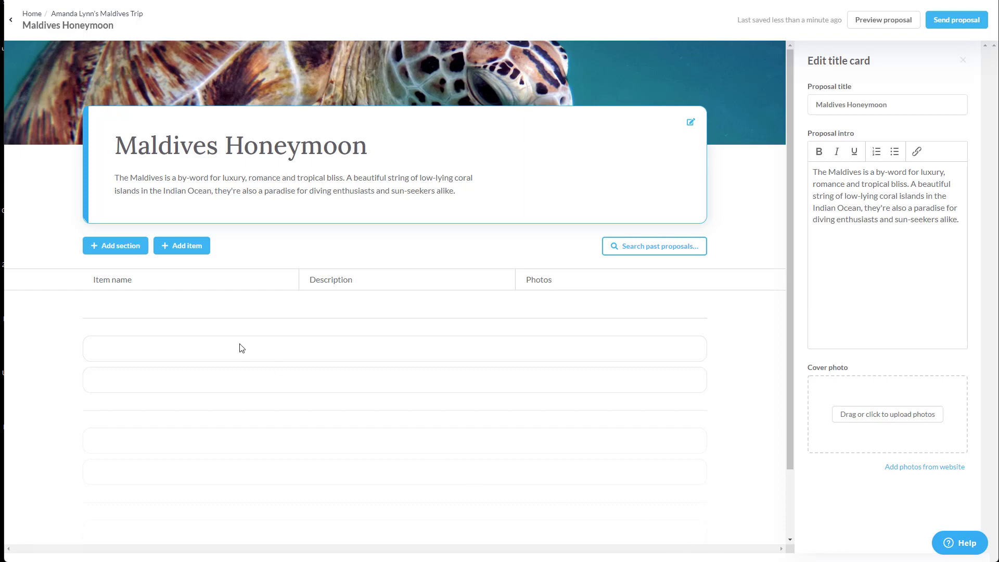
Add two sections to the proposal, named "Flights" and "Resorts"
{"action": "left_click", "coordinate": [130, 253]}
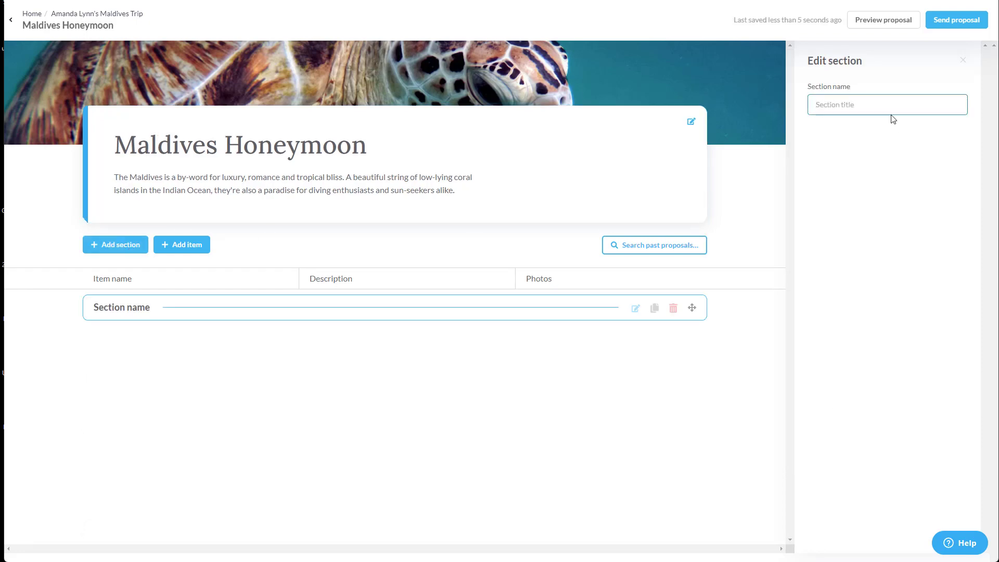
{"action": "type", "text": "Flights"}
{"action": "left_click", "coordinate": [94, 250]}
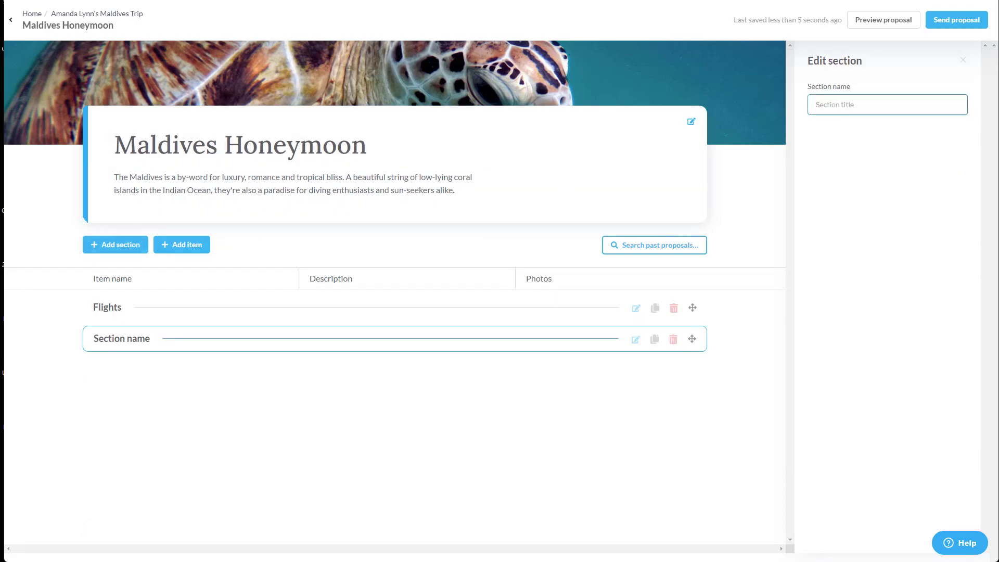
{"action": "type", "text": "Resorts"}
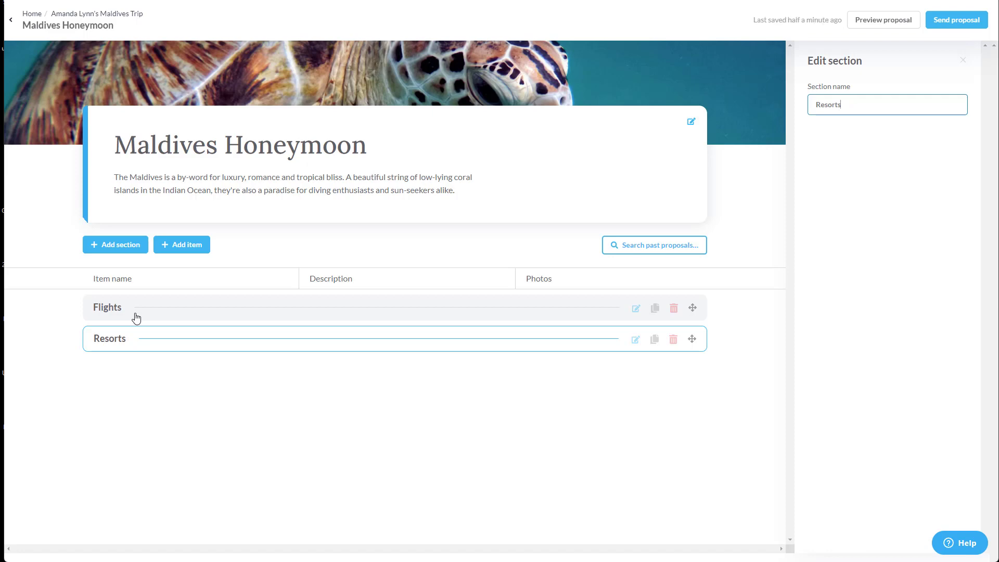
Search past proposals for "MLE", add the "Outbound flight, CLE - MLE" item and place it under the Flights section
{"action": "left_click", "coordinate": [663, 250]}
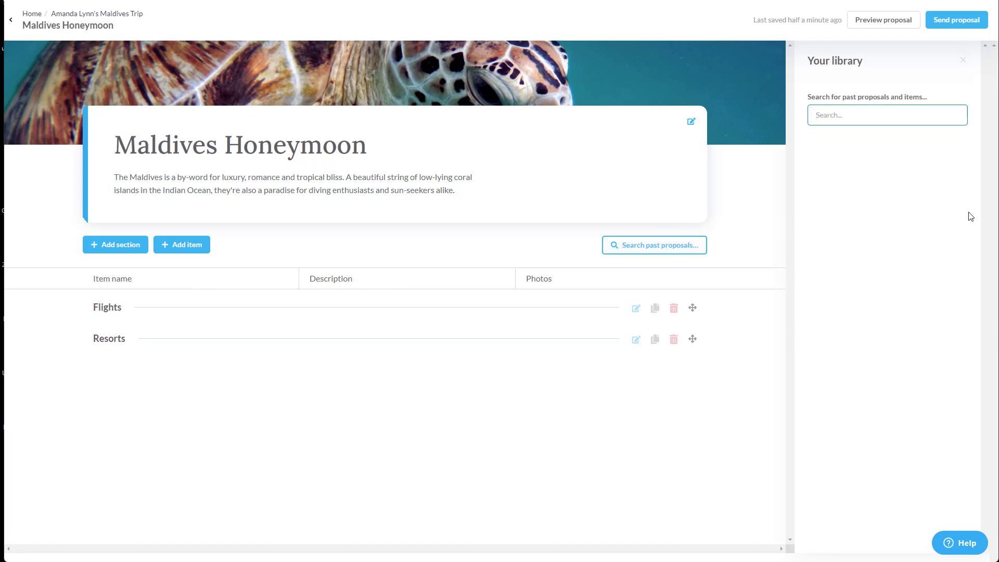
{"action": "type", "text": "MLE"}
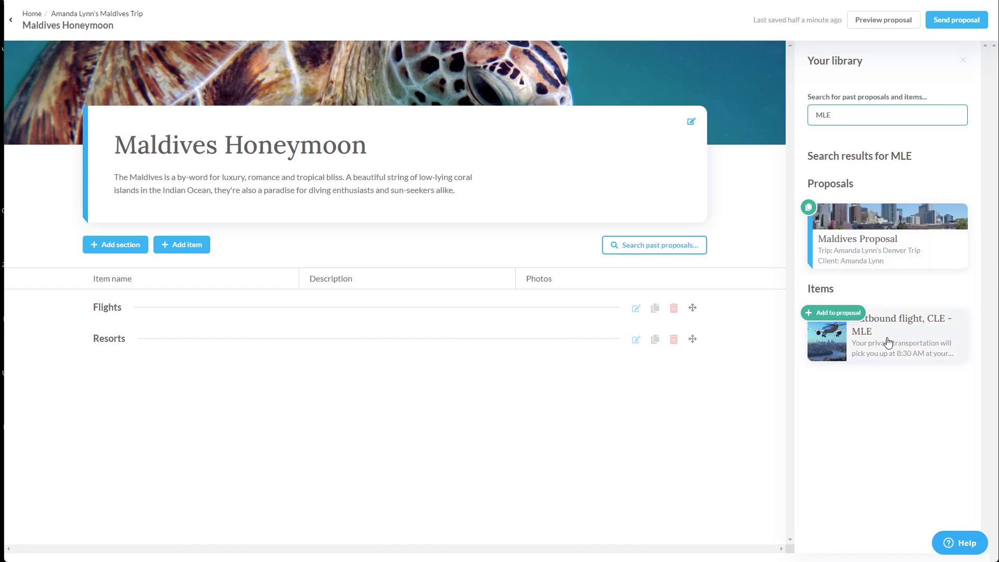
{"action": "left_click", "coordinate": [836, 318]}
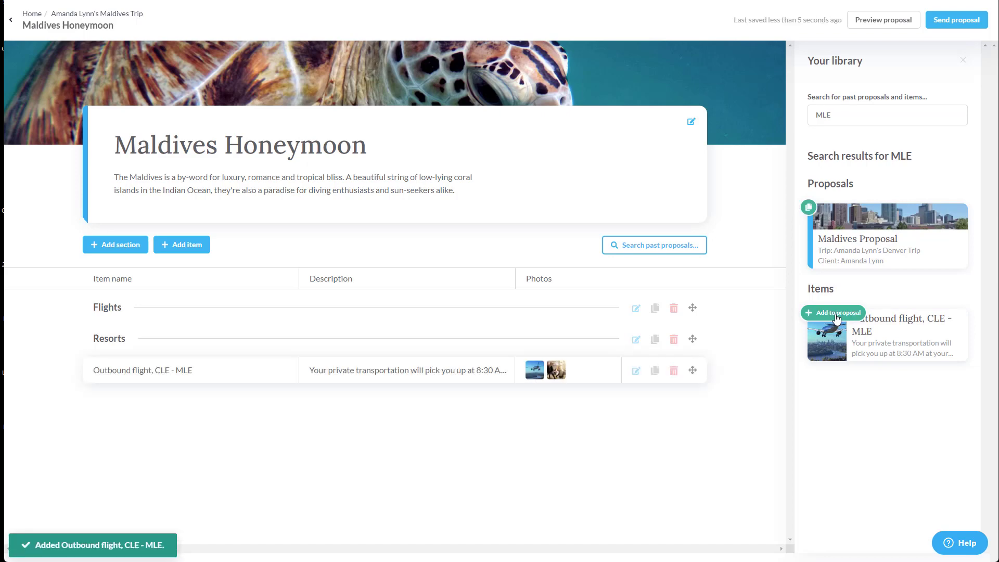
{"action": "left_click_drag", "start_coordinate": [243, 371], "coordinate": [248, 328]}
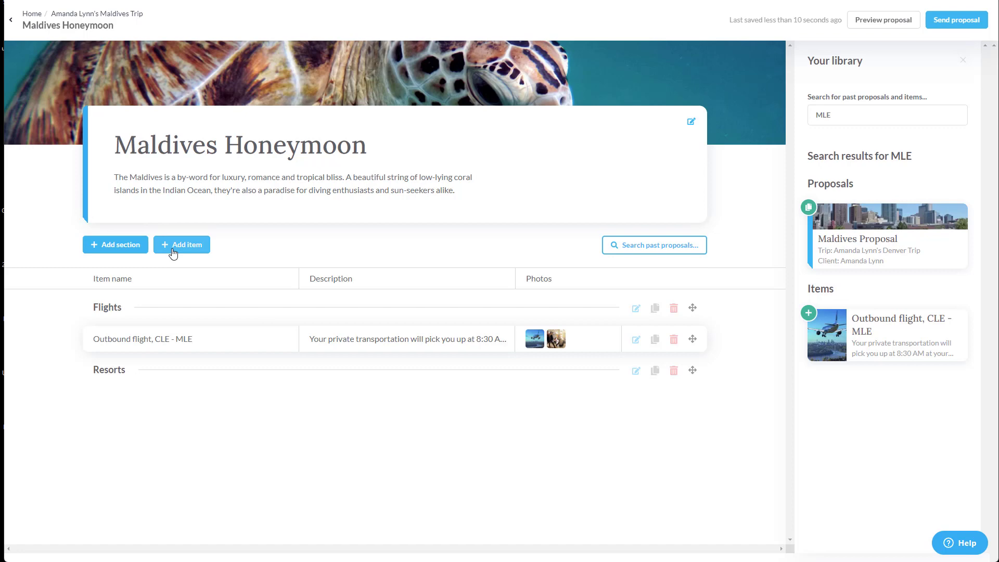
Add an item named "Conrad Maldives" under Resorts, with a description of its infinity pools, personal spa rooms, villas and suites
{"action": "left_click", "coordinate": [173, 244]}
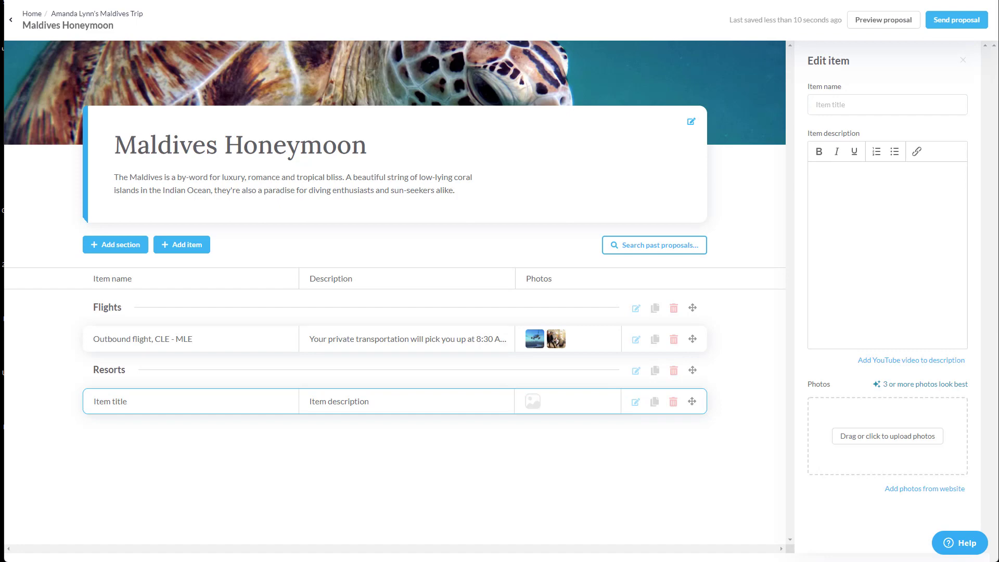
{"action": "left_click", "coordinate": [880, 105]}
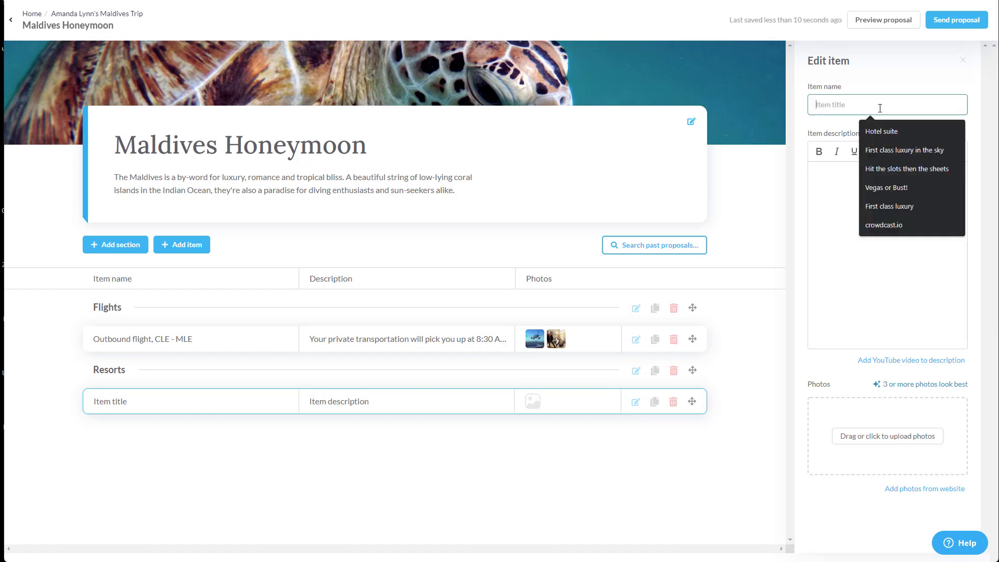
{"action": "type", "text": "Conrad Maldives"}
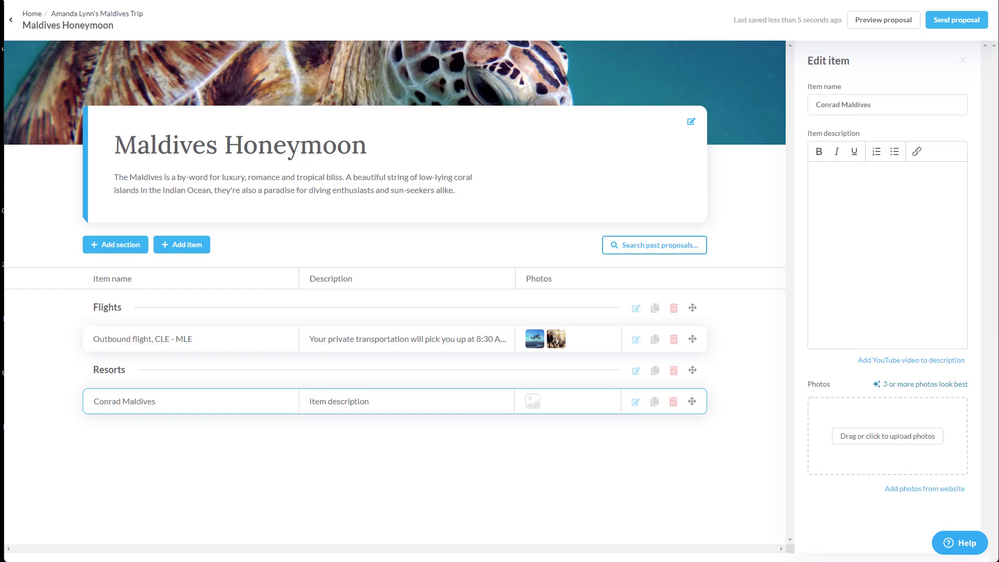
{"action": "type", "text": "Infinity pools. Personal spa rooms. Steps leading into the Indian Ocean. Find yourself in our villas and suites. Dotted above the waves or tucked amongst the tropical greenery, each location allows guests the utmost privacy and opportunity to connect with nature and the Maldivian culture."}
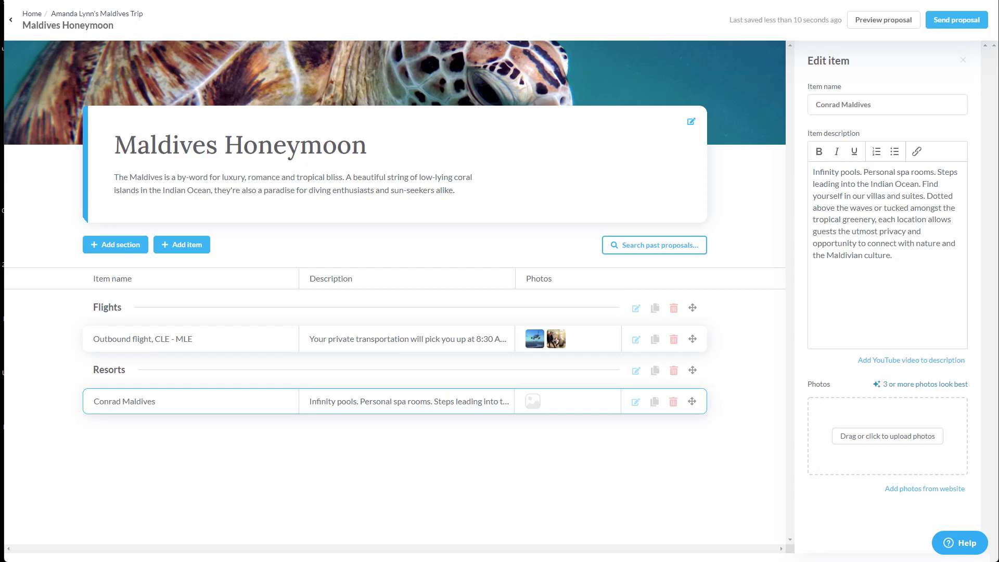
{"action": "left_click", "coordinate": [877, 366]}
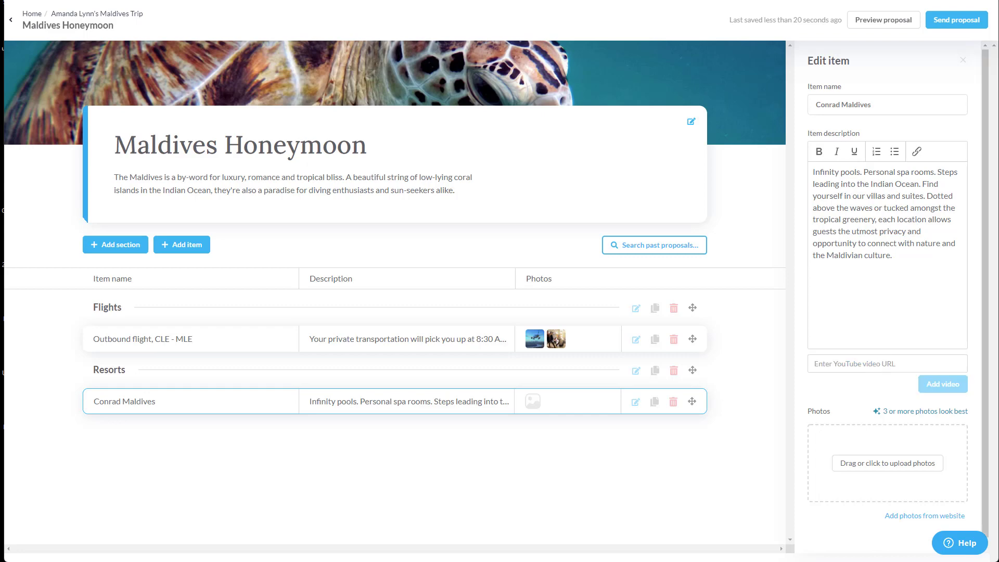
{"action": "left_click", "coordinate": [907, 362]}
{"action": "type", "text": "https://www.youtube.com/watch?v=14xBqUXonMg"}
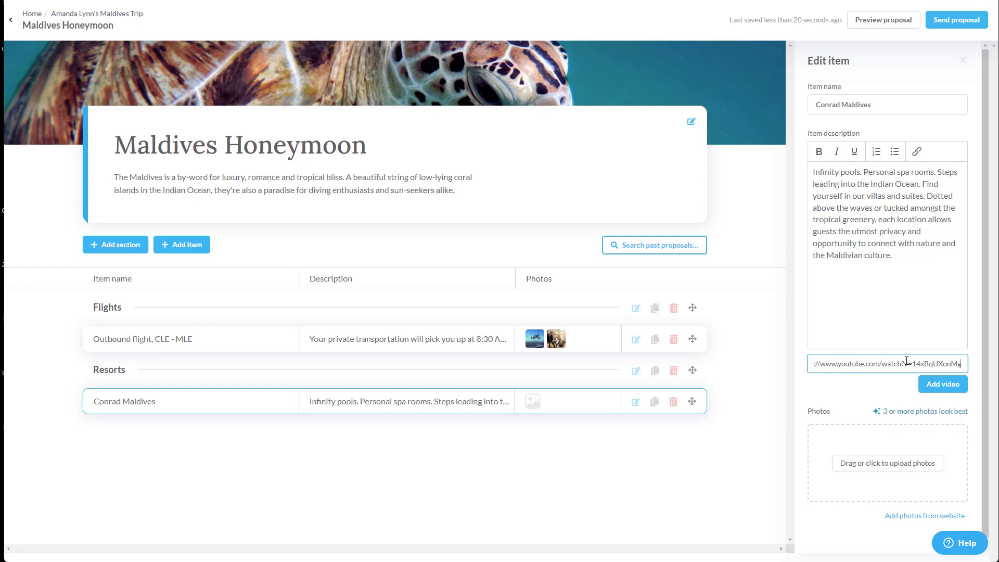
{"action": "left_click", "coordinate": [938, 385]}
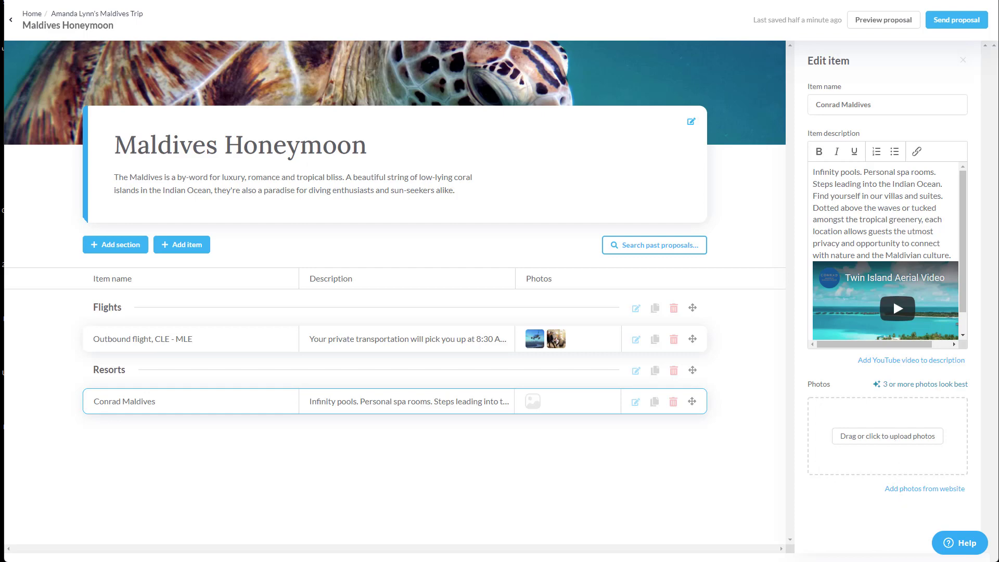
Upload three photos to the Conrad Maldives item, showing a red cocktail on the beach, a lagoon and a pool, and finish editing it
{"action": "left_click", "coordinate": [939, 489]}
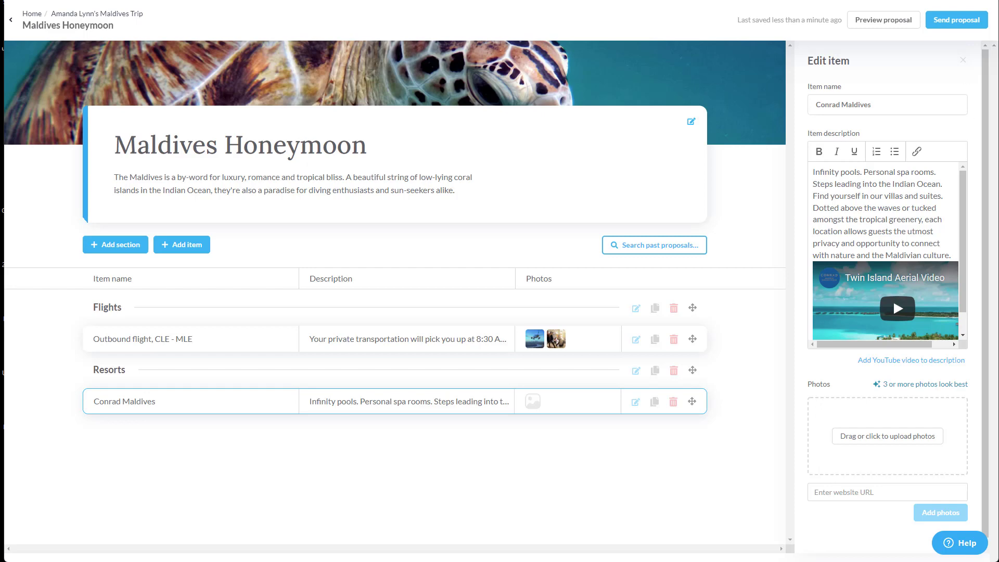
{"action": "left_click_drag", "start_coordinate": [998, 229], "coordinate": [860, 435]}
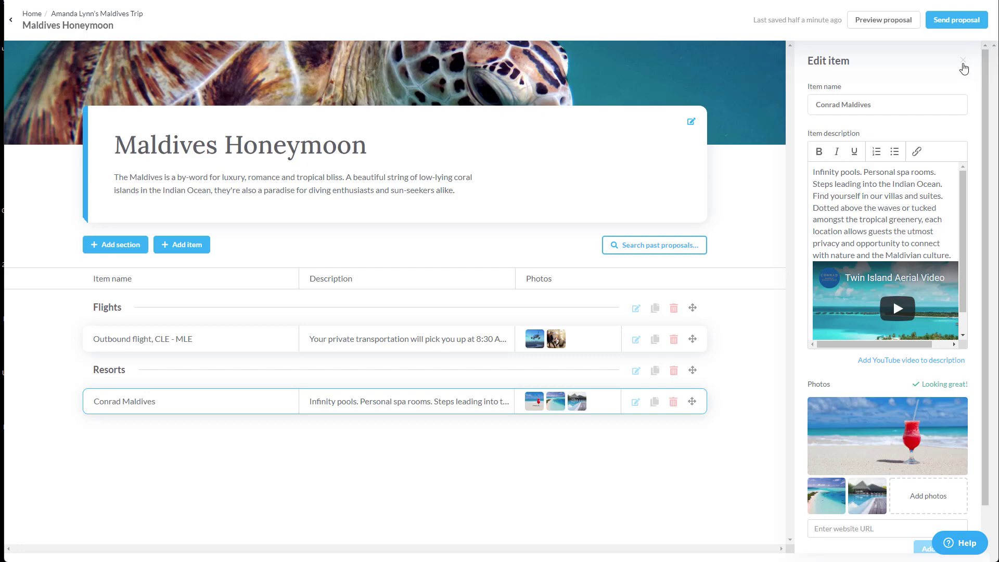
{"action": "left_click", "coordinate": [963, 63]}
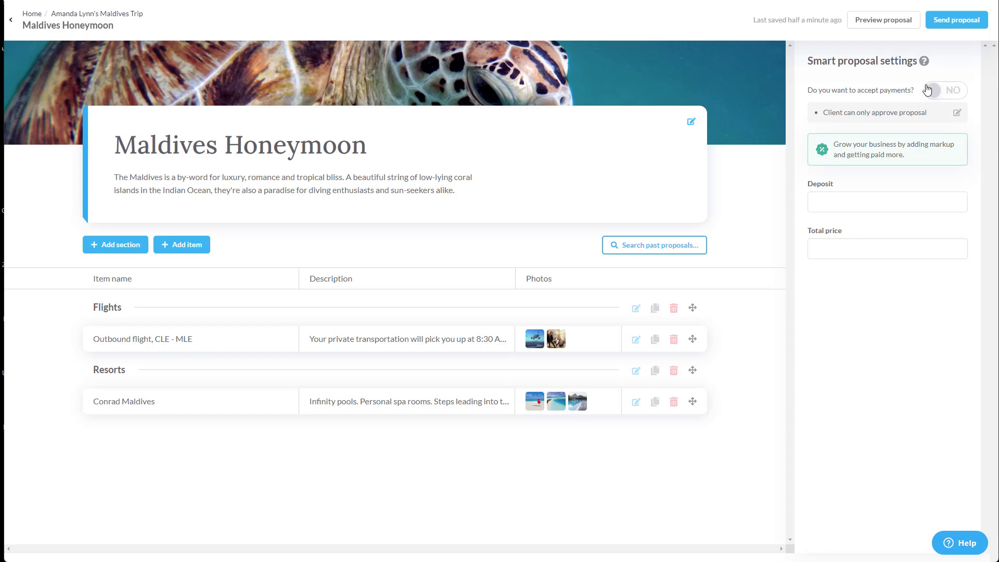
Enable accepting payments for the proposal and turn on trip funds
{"action": "left_click", "coordinate": [957, 91]}
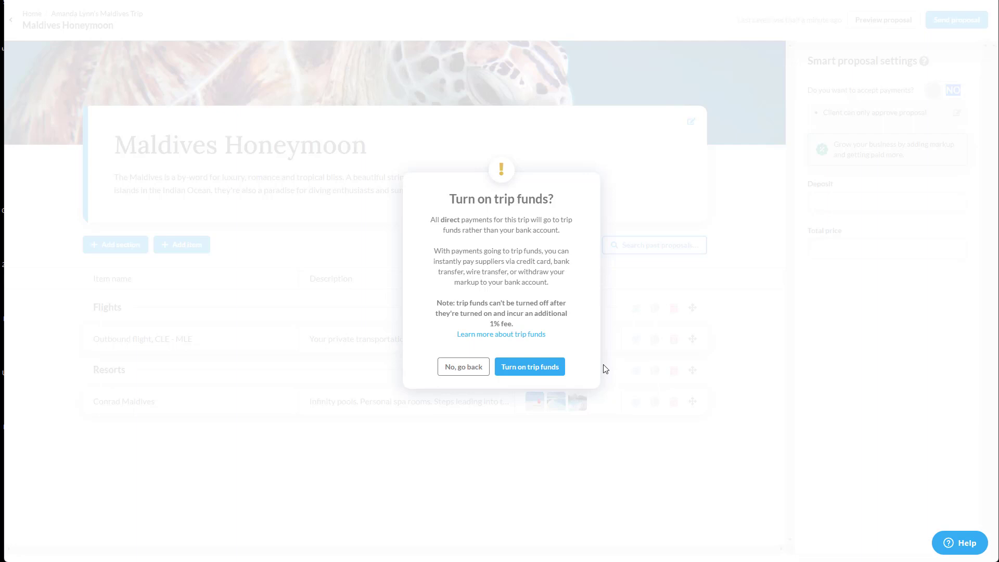
{"action": "left_click", "coordinate": [539, 373]}
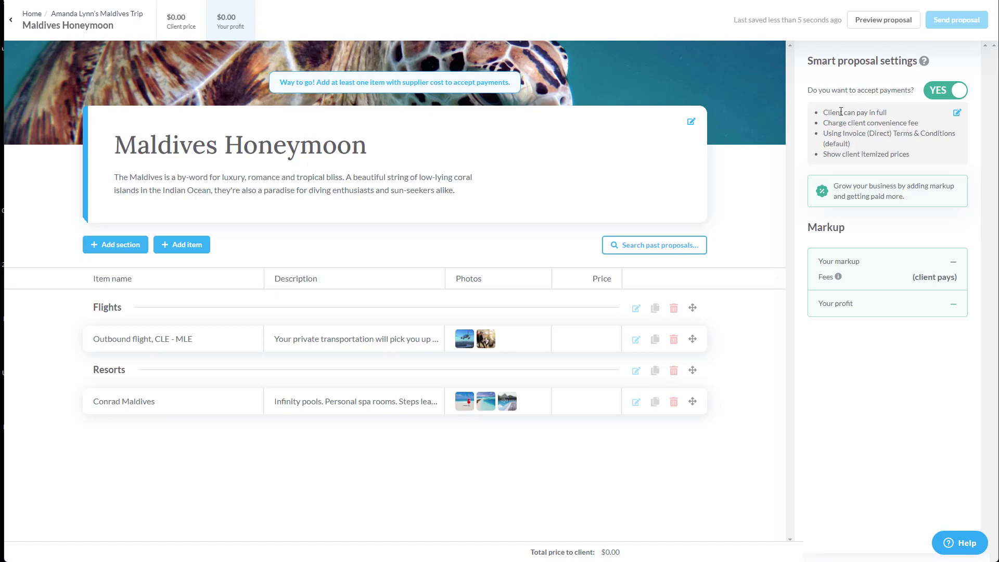
{"action": "left_click_drag", "start_coordinate": [823, 112], "coordinate": [917, 158]}
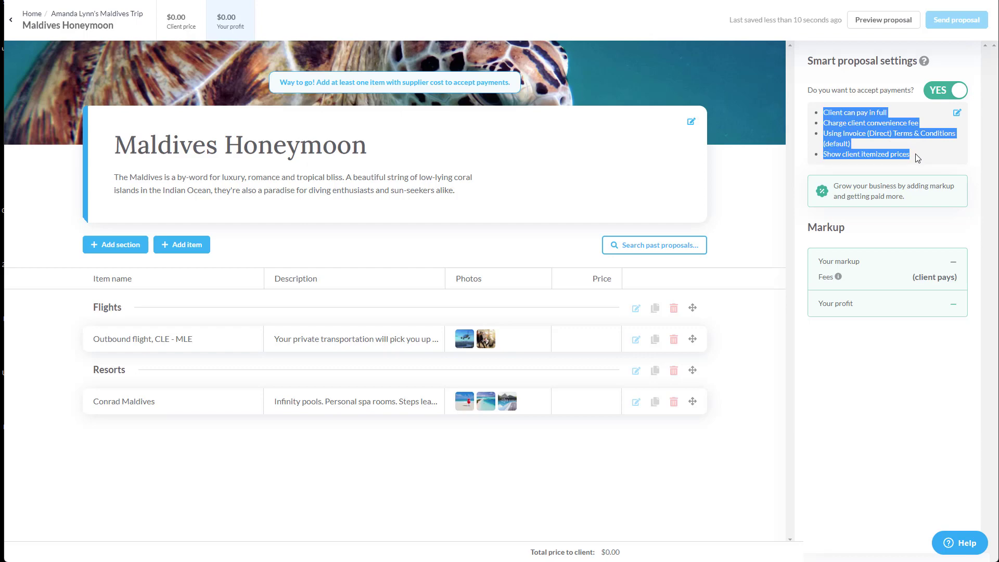
{"action": "left_click", "coordinate": [917, 157]}
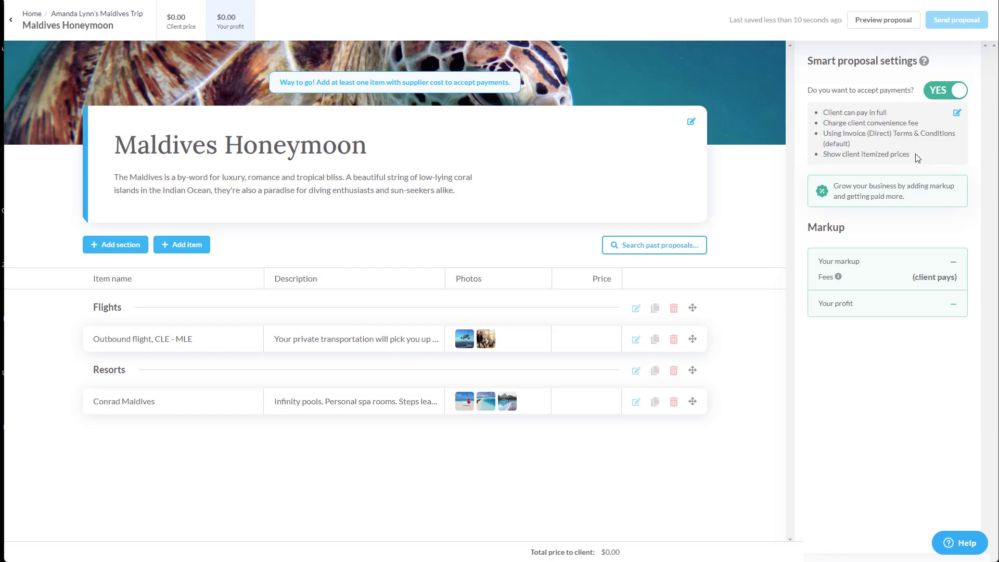
Edit the proposal's payment settings so the client is not shown itemized prices, keeping the default Invoice (Direct) terms and conditions
{"action": "left_click", "coordinate": [957, 113]}
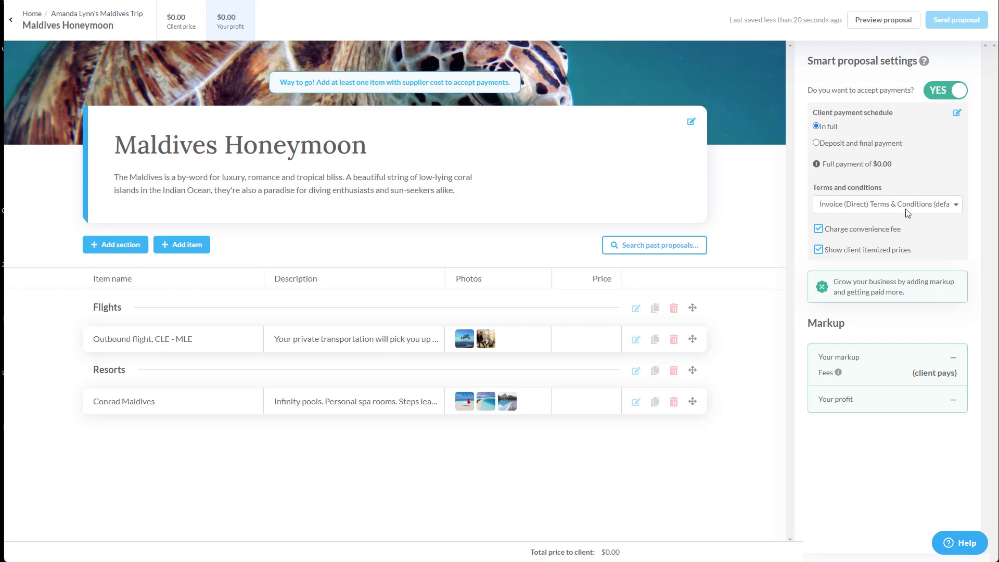
{"action": "left_click", "coordinate": [955, 204]}
{"action": "left_click", "coordinate": [956, 205]}
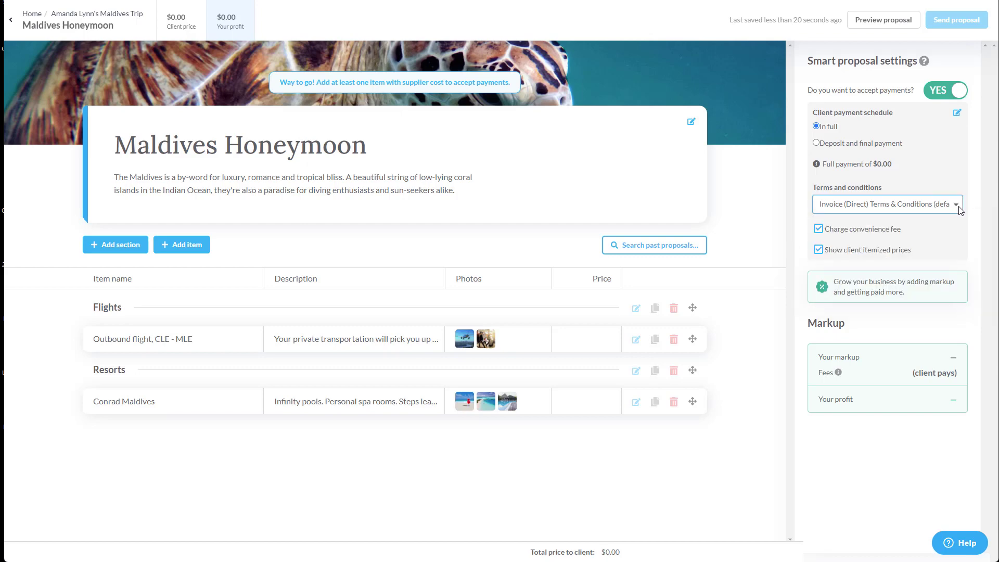
{"action": "left_click", "coordinate": [888, 252]}
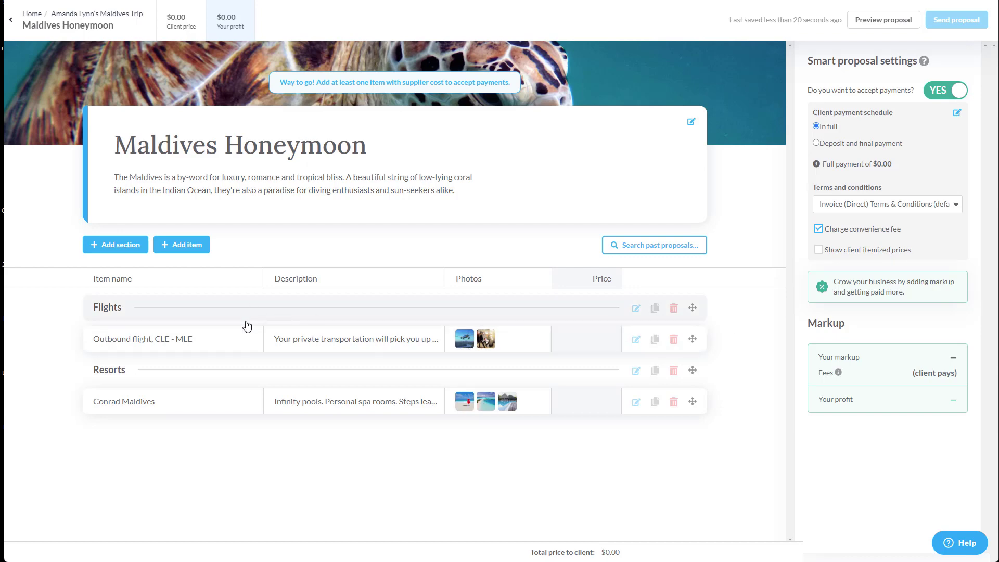
Set the supplier cost of the outbound flight, CLE - MLE, to $2,500
{"action": "left_click", "coordinate": [183, 335]}
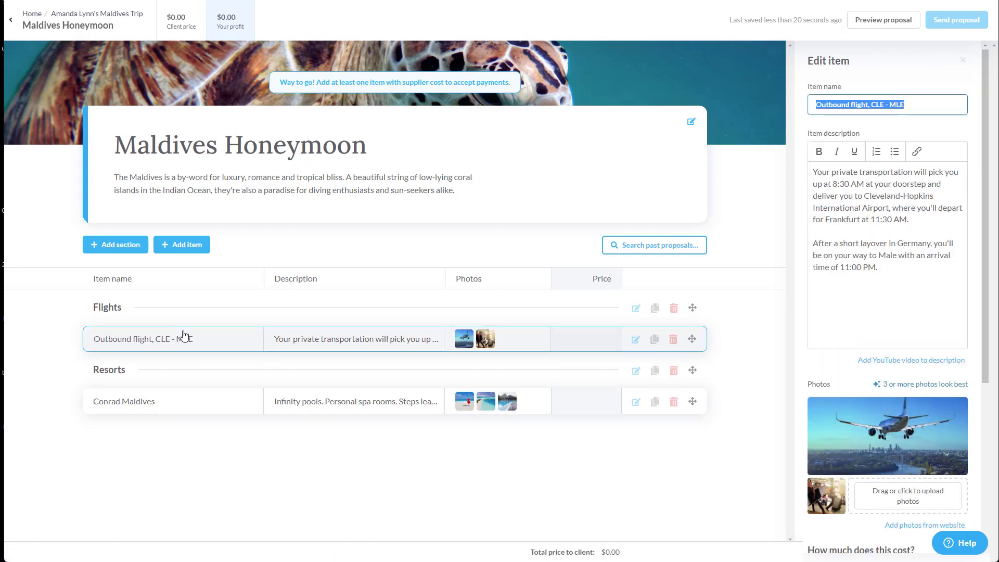
{"action": "scroll", "coordinate": [866, 385], "scroll_direction": "down", "scroll_amount": 2}
{"action": "scroll", "coordinate": [865, 385], "scroll_direction": "down", "scroll_amount": 3}
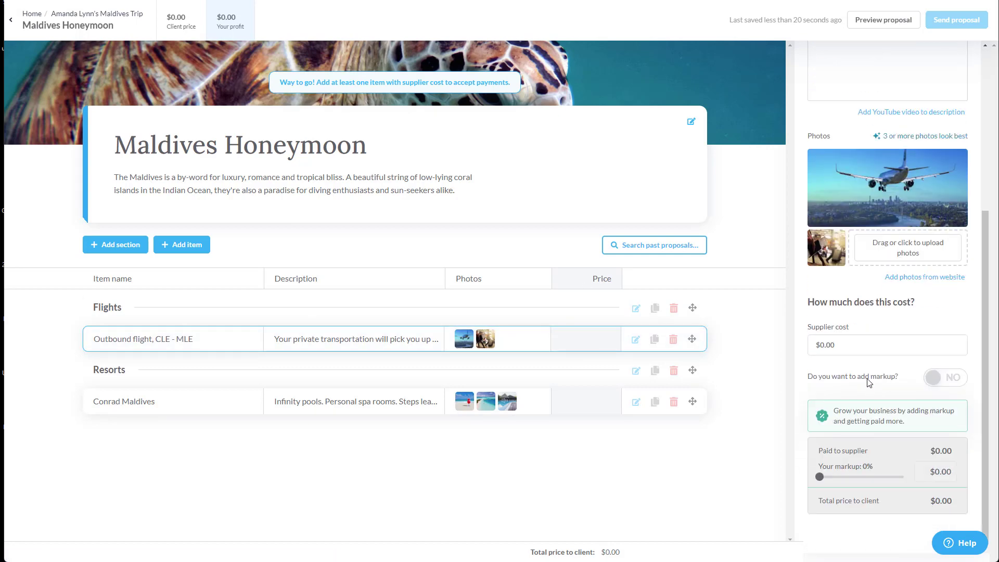
{"action": "left_click", "coordinate": [873, 350]}
{"action": "key", "text": "BackSpace"}
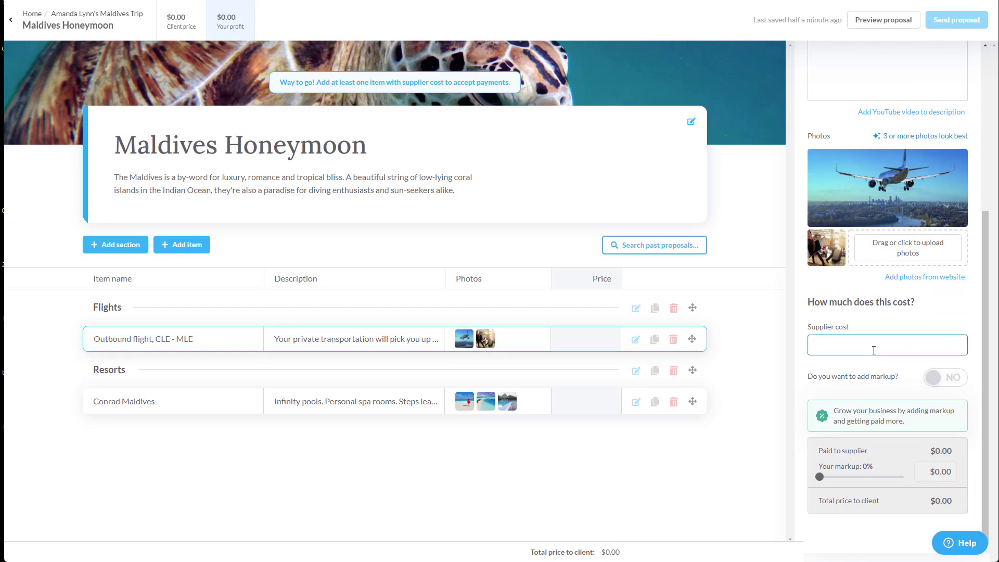
{"action": "type", "text": "2500"}
Enable markup on the outbound flight and set it to $300
{"action": "left_click", "coordinate": [942, 379]}
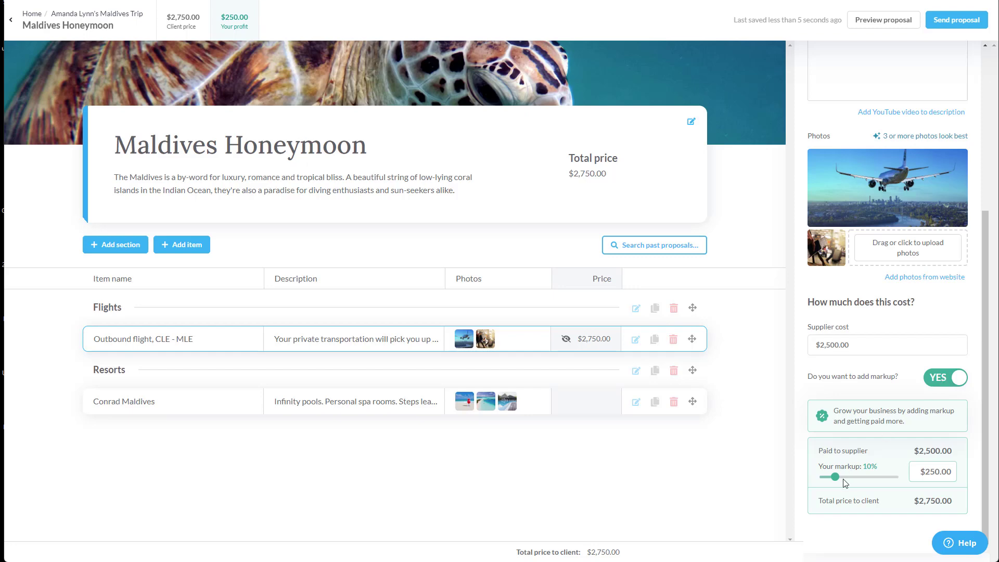
{"action": "left_click_drag", "start_coordinate": [836, 480], "coordinate": [835, 478]}
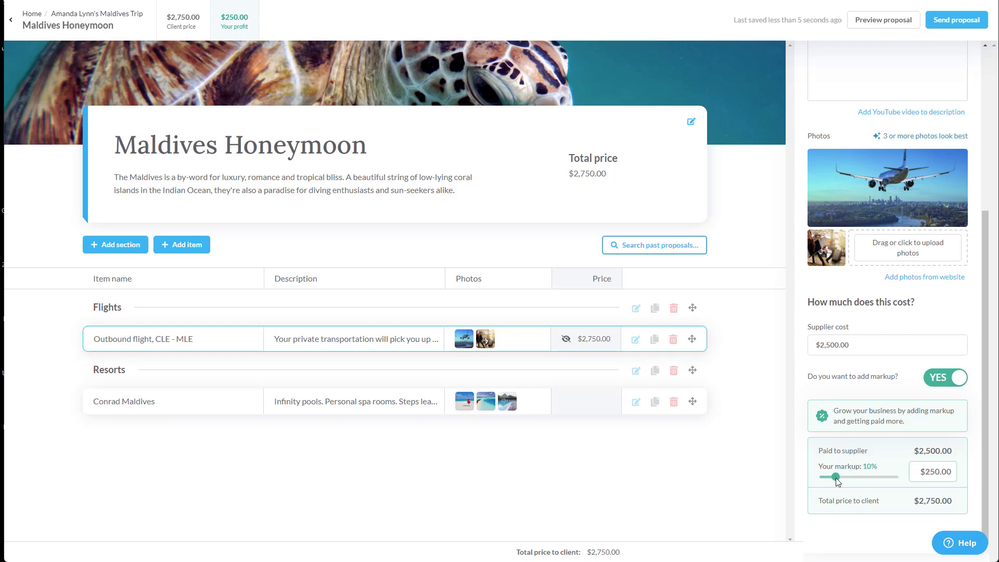
{"action": "left_click", "coordinate": [936, 467]}
{"action": "type", "text": "300"}
{"action": "left_click", "coordinate": [913, 430]}
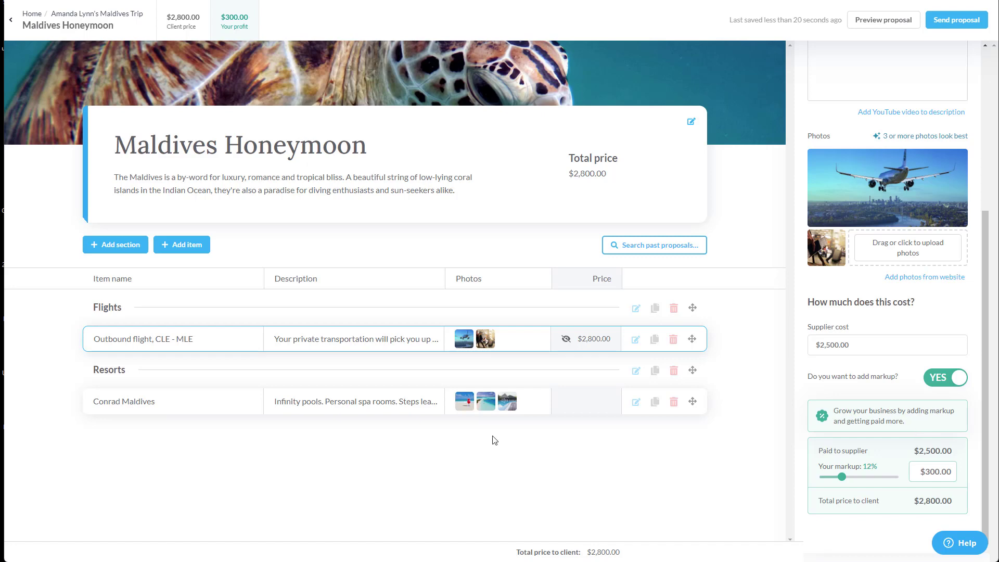
Set the supplier cost of the Conrad Maldives item to $8,300 and finish editing the item
{"action": "left_click", "coordinate": [203, 403]}
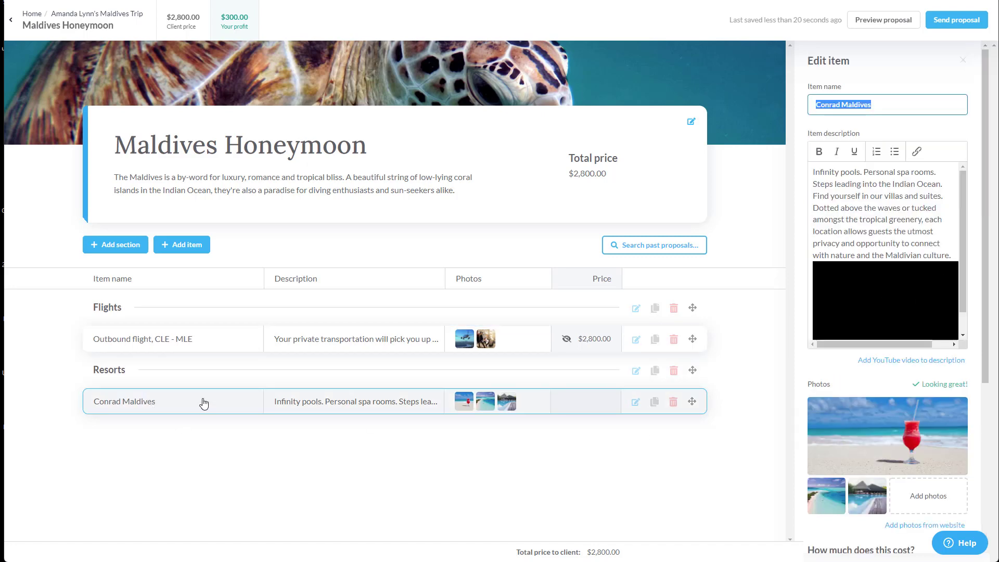
{"action": "scroll", "coordinate": [834, 369], "scroll_direction": "down", "scroll_amount": 5}
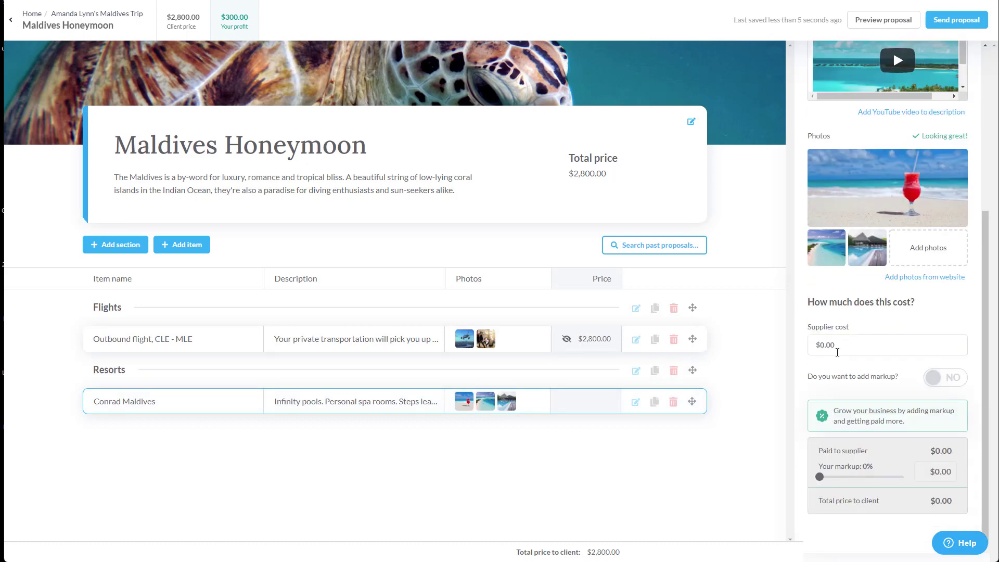
{"action": "left_click", "coordinate": [841, 346]}
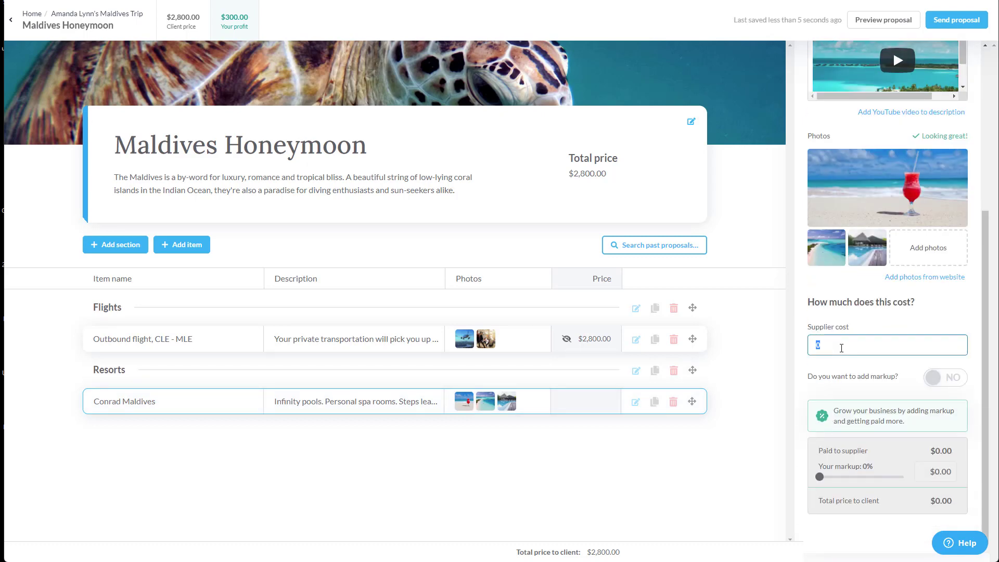
{"action": "type", "text": "8300"}
{"action": "left_click", "coordinate": [795, 364]}
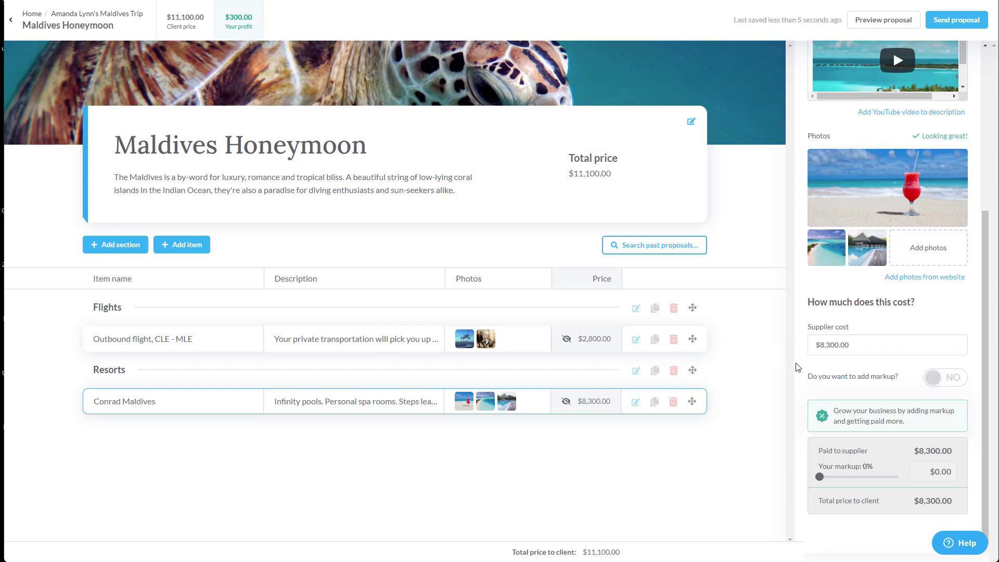
{"action": "scroll", "coordinate": [859, 325], "scroll_direction": "up", "scroll_amount": 5}
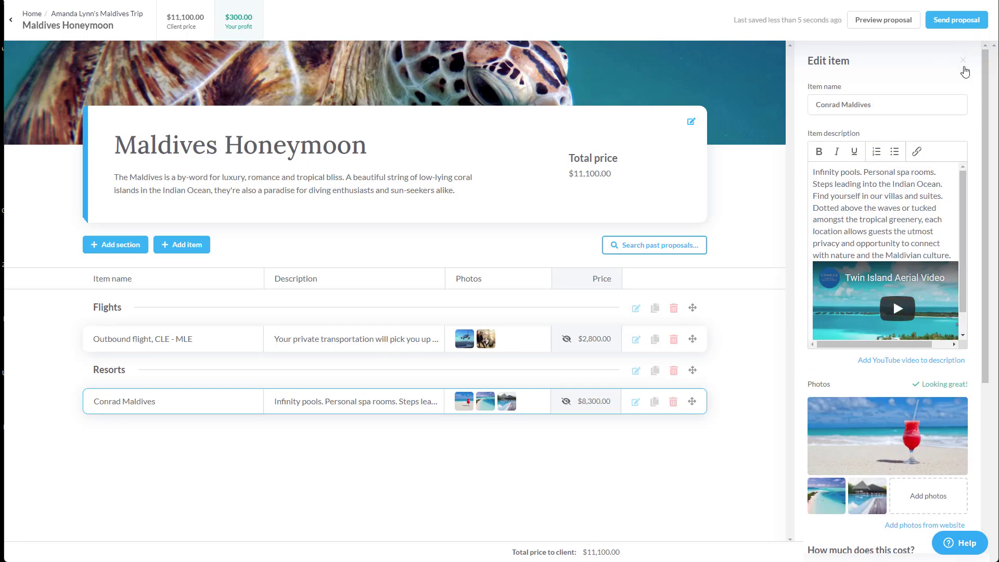
{"action": "left_click", "coordinate": [963, 62]}
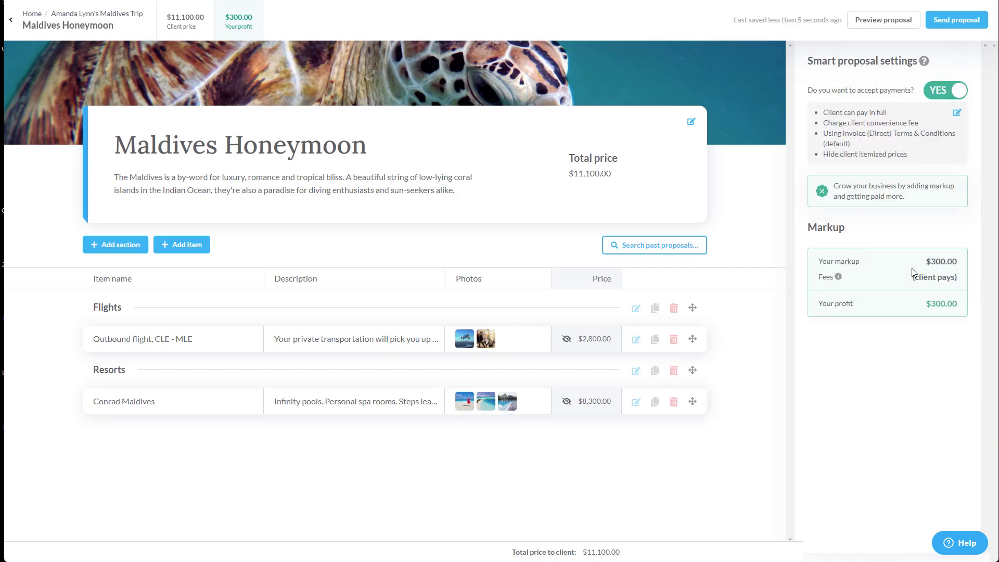
Edit the proposal's payment settings to switch the client payment schedule to a deposit and final payment
{"action": "left_click", "coordinate": [956, 113]}
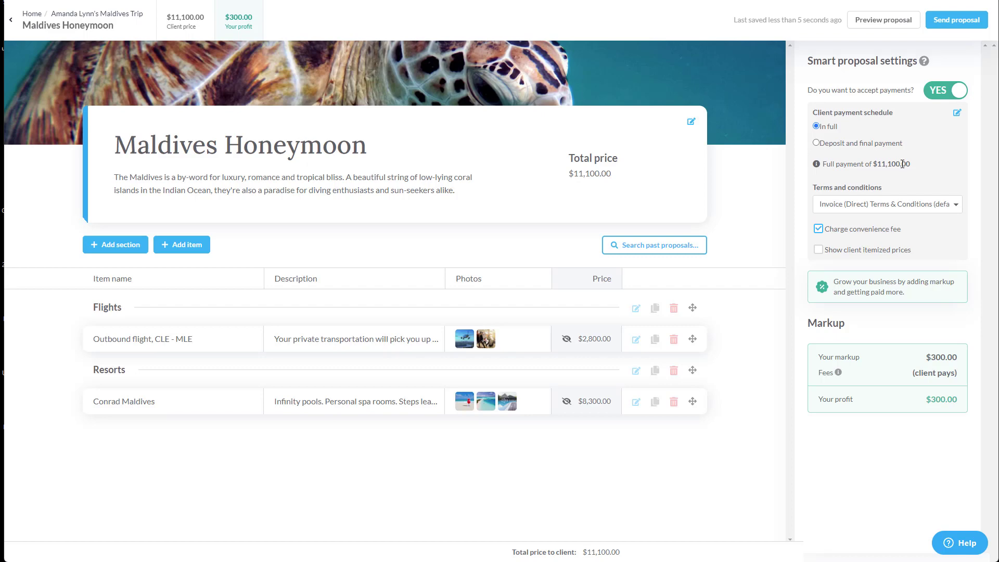
Preview the proposal as the client and examine the trip overview, the Flights section and the Conrad Maldives resort content
{"action": "left_click", "coordinate": [889, 22]}
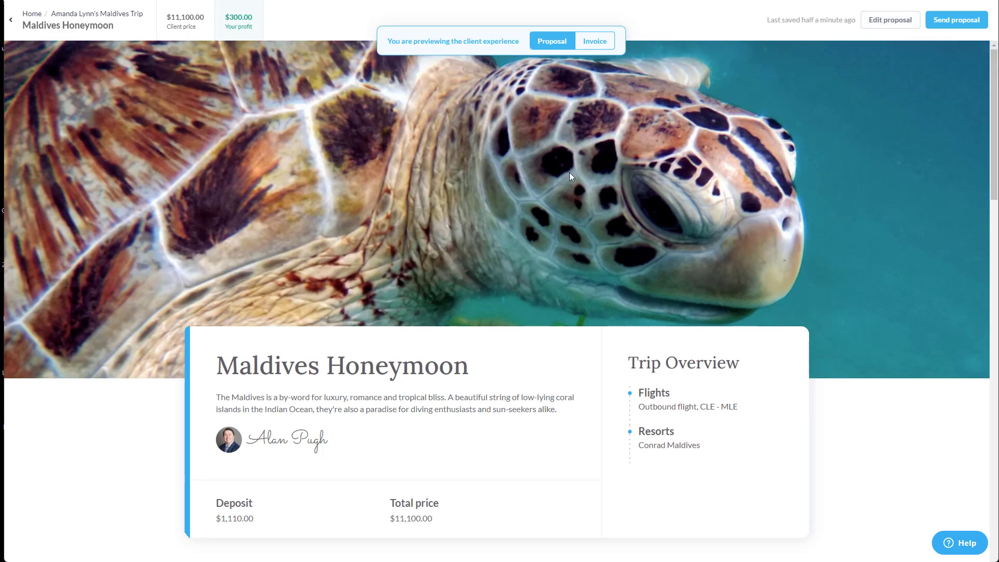
{"action": "scroll", "coordinate": [441, 209], "scroll_direction": "down", "scroll_amount": 2}
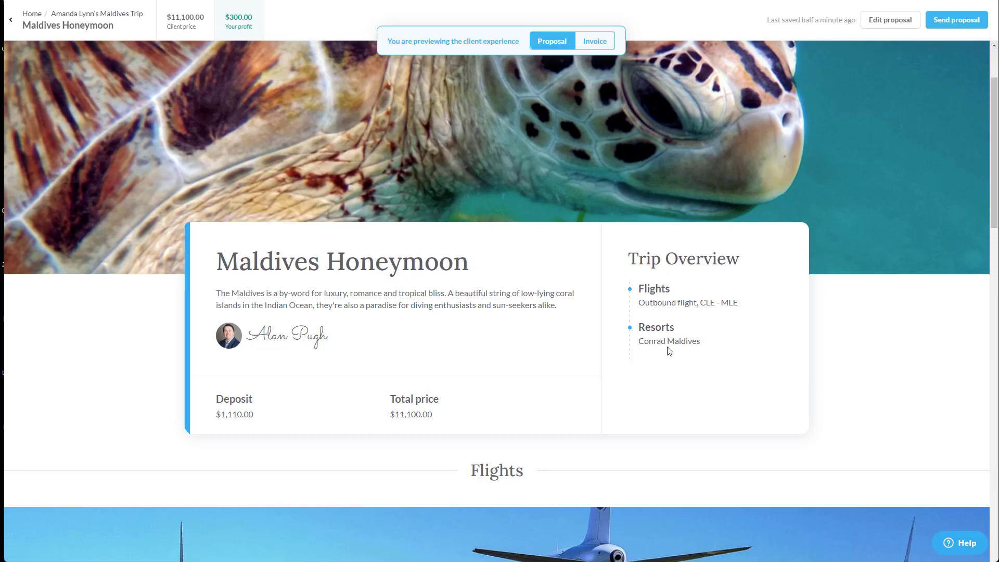
{"action": "left_click", "coordinate": [654, 290]}
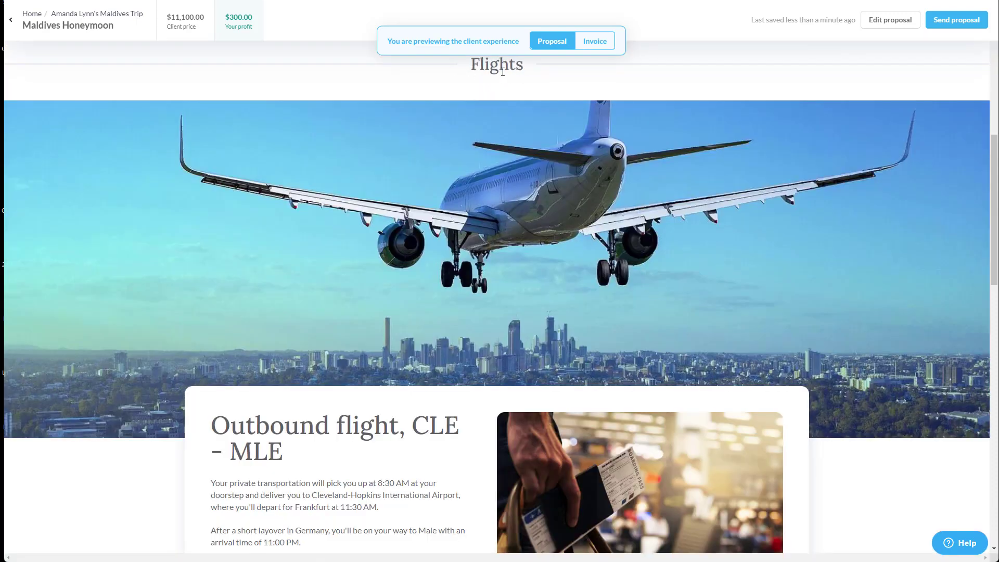
{"action": "scroll", "coordinate": [452, 277], "scroll_direction": "down", "scroll_amount": 2}
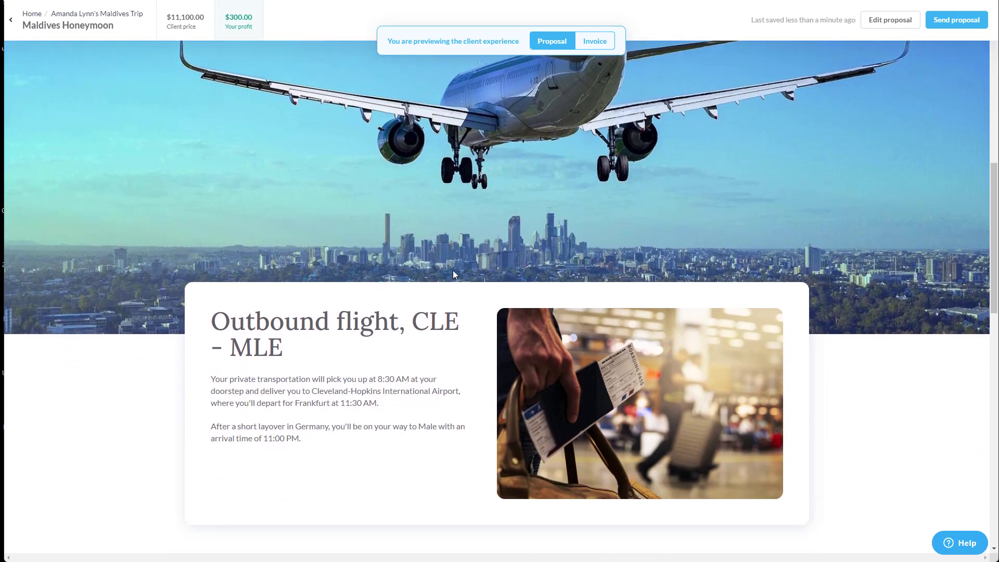
{"action": "scroll", "coordinate": [452, 268], "scroll_direction": "down", "scroll_amount": 8}
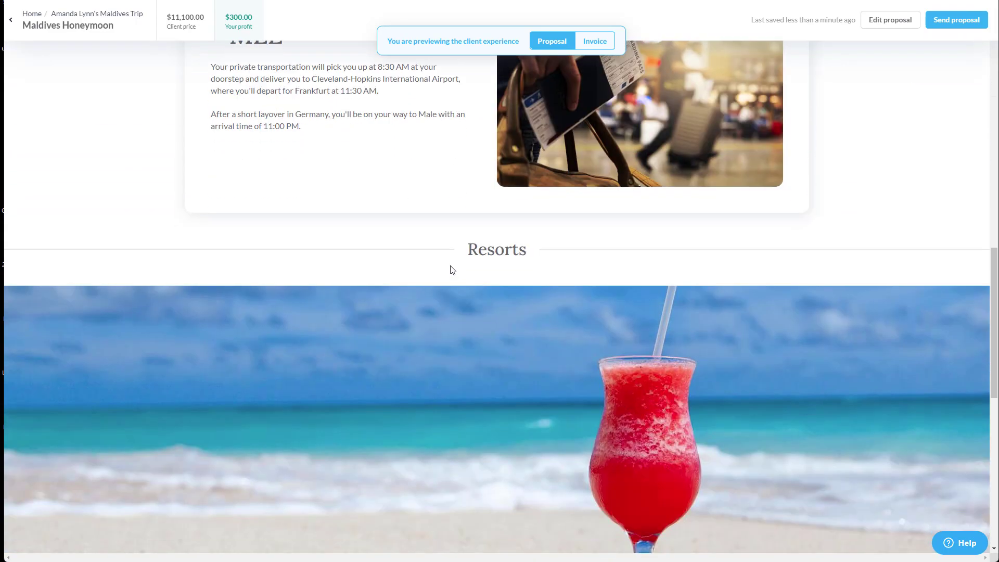
{"action": "scroll", "coordinate": [564, 245], "scroll_direction": "down", "scroll_amount": 3}
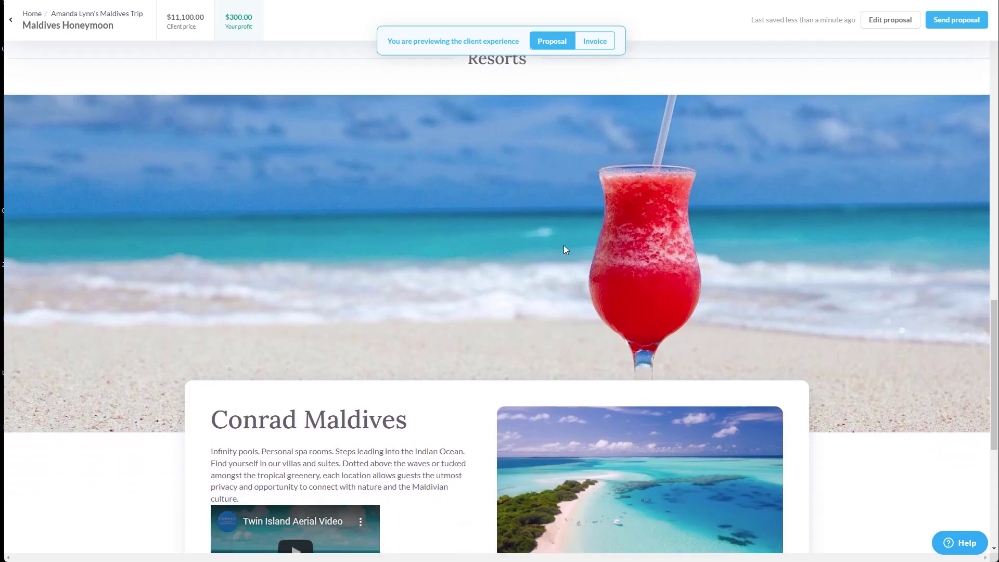
{"action": "scroll", "coordinate": [444, 418], "scroll_direction": "down", "scroll_amount": 2}
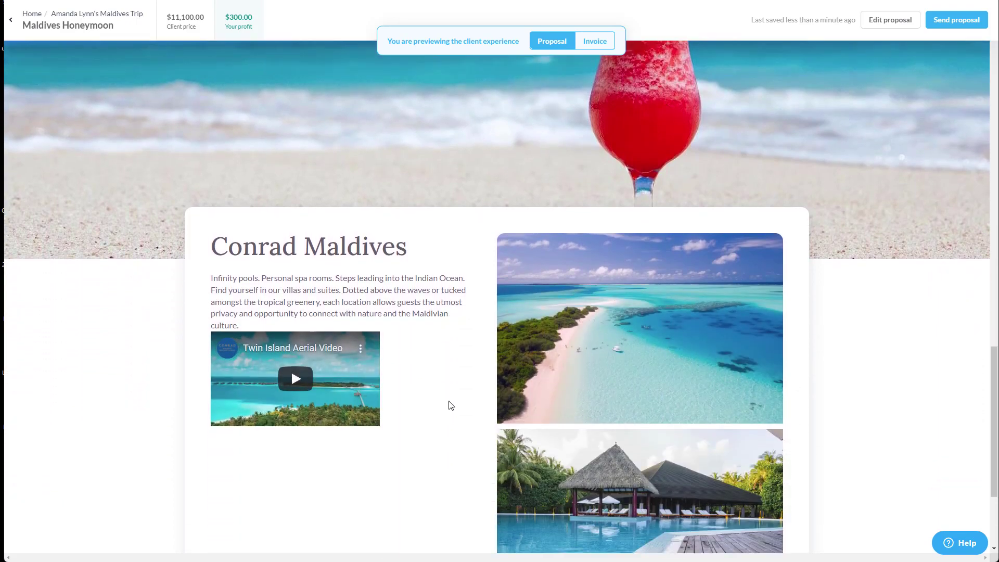
{"action": "scroll", "coordinate": [448, 403], "scroll_direction": "up", "scroll_amount": 2}
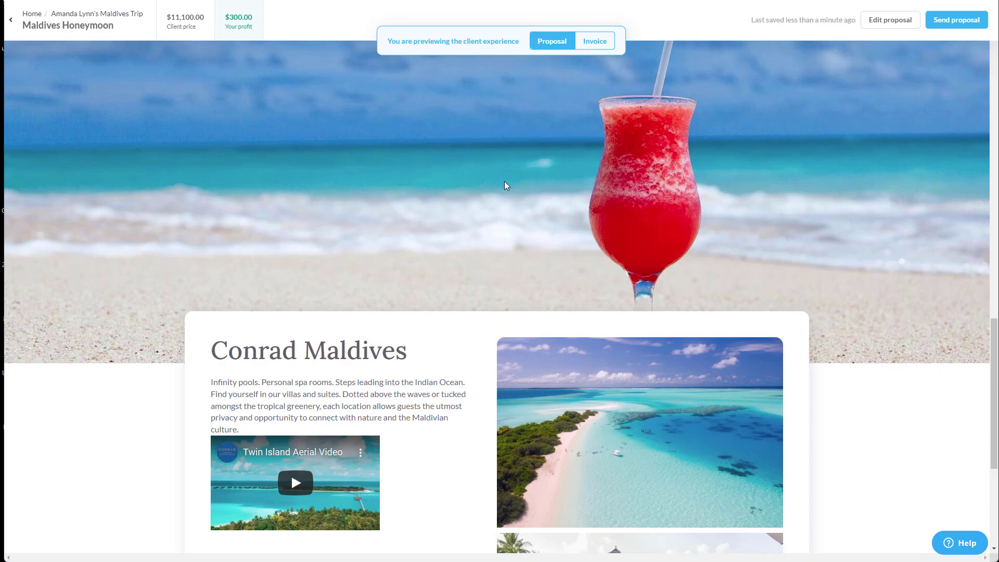
{"action": "scroll", "coordinate": [507, 190], "scroll_direction": "down", "scroll_amount": 5}
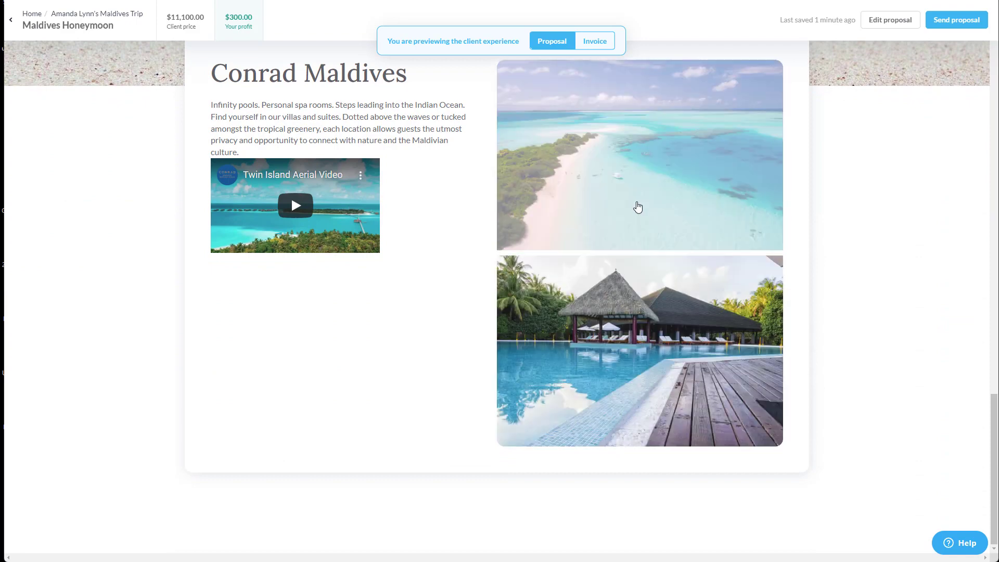
View the Conrad Maldives photos enlarged in the gallery, including the pool and the beach drink, and close the gallery
{"action": "left_click", "coordinate": [638, 207]}
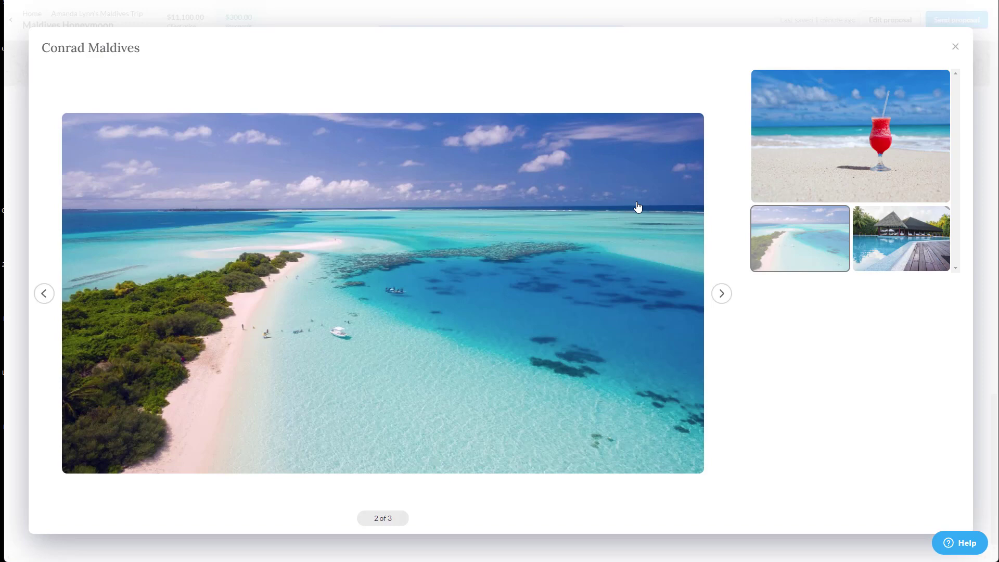
{"action": "left_click", "coordinate": [891, 233]}
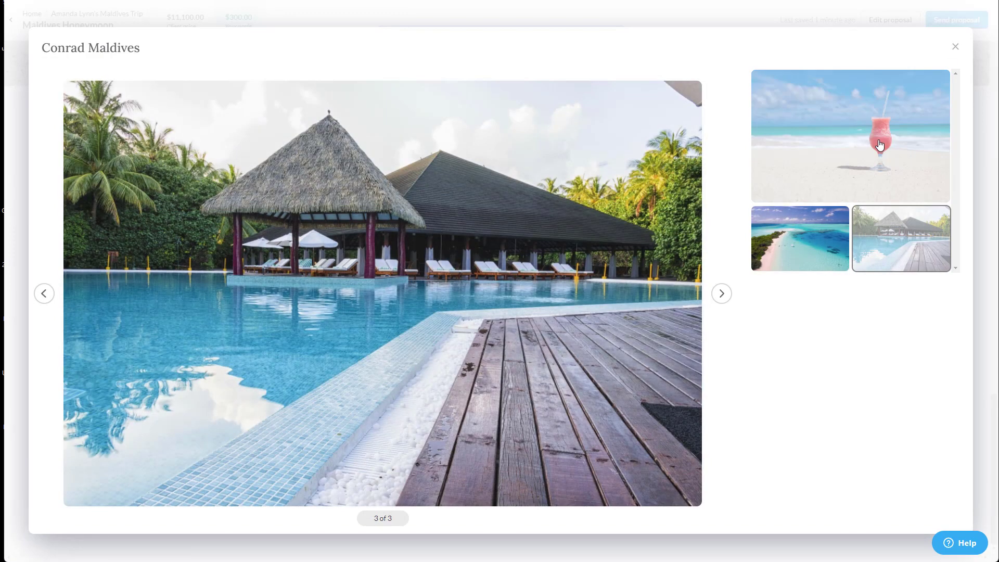
{"action": "left_click", "coordinate": [879, 145]}
{"action": "left_click", "coordinate": [955, 47]}
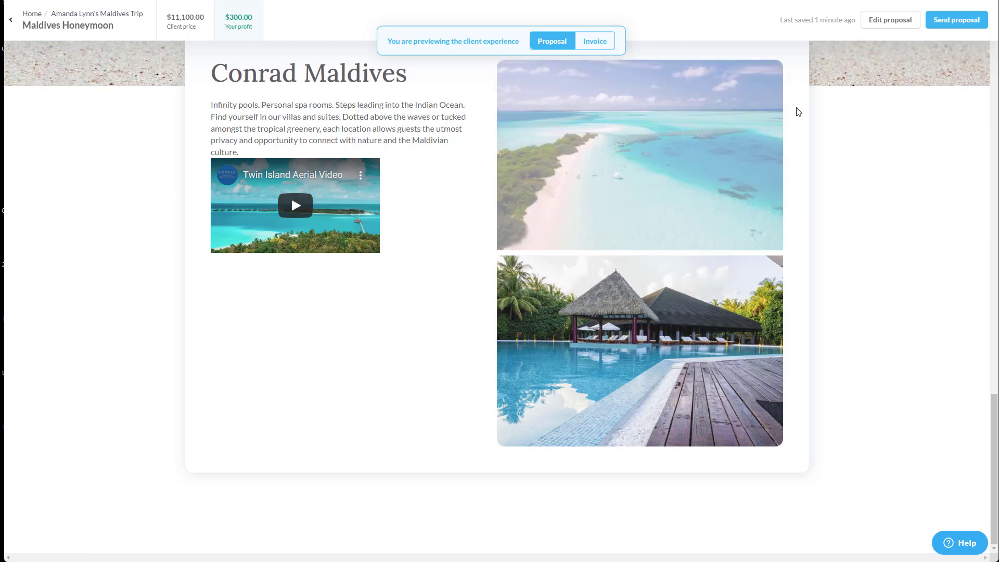
Send the proposal to the client with the default proposal email, keeping its subject, message body and signature
{"action": "left_click", "coordinate": [964, 26]}
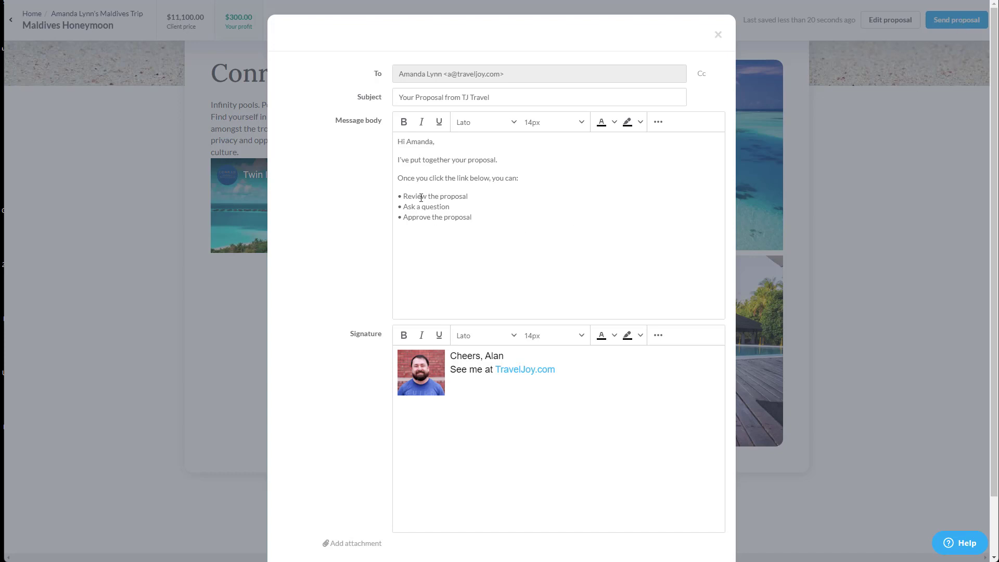
{"action": "scroll", "coordinate": [449, 188], "scroll_direction": "down", "scroll_amount": 2}
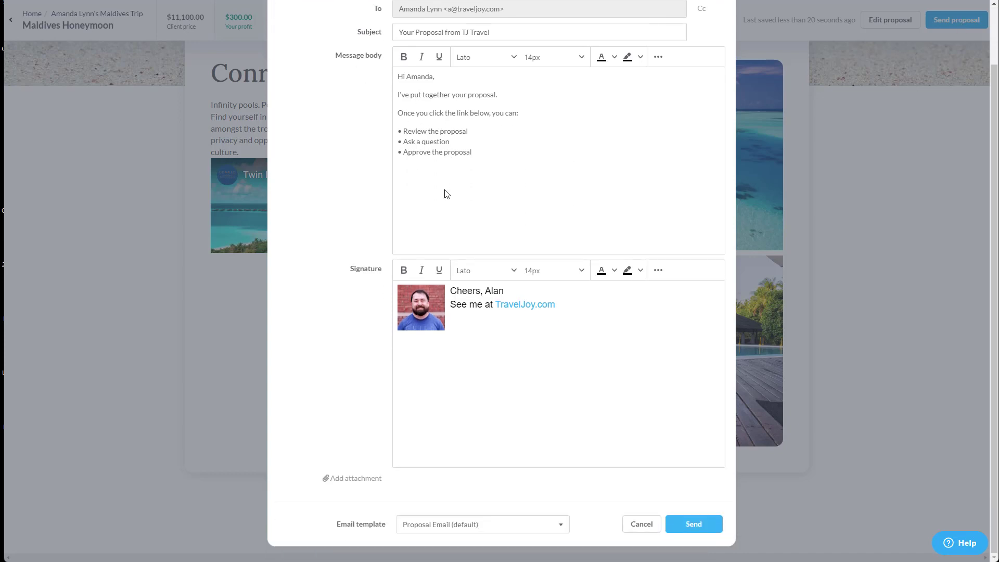
{"action": "left_click", "coordinate": [687, 531]}
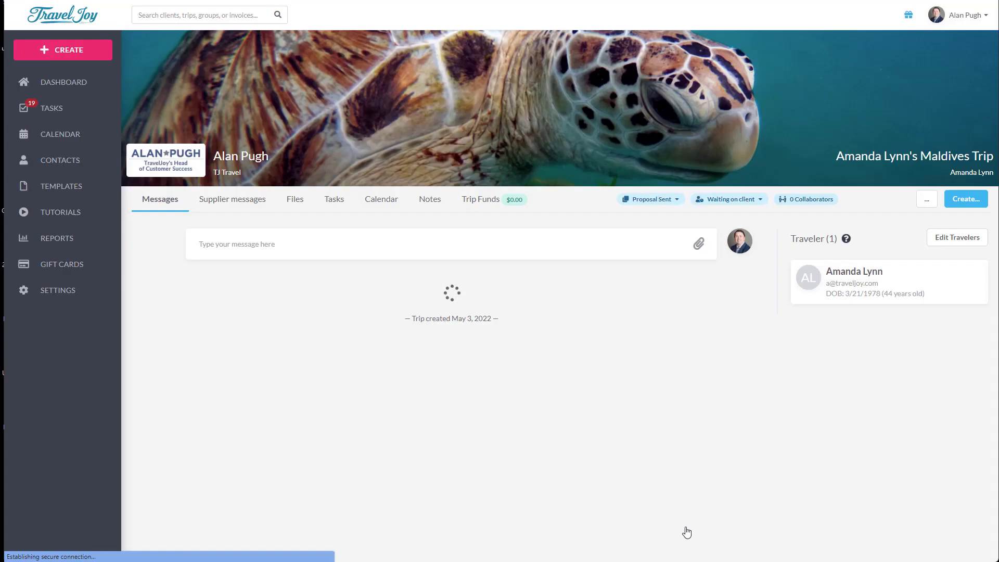